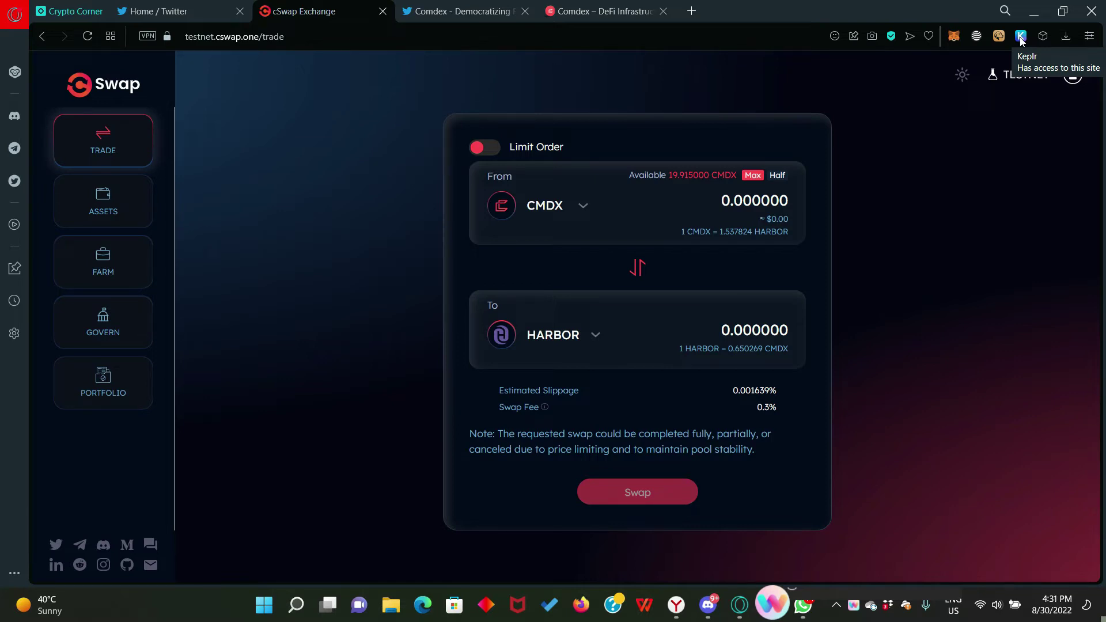
- Show the Assets table with CMDX, HARBOR, ATOM and OSMO balances totaling 30.44 USD
left_click(1021, 39)
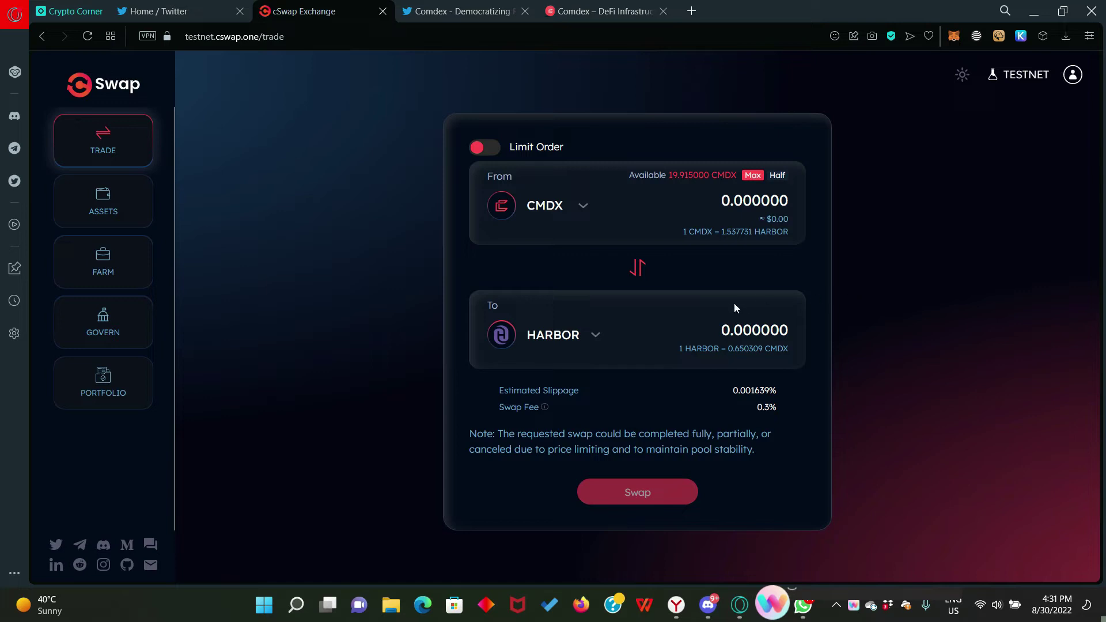
- Check the token balances and browse the Keplr wallet's network list, then close the wallet
left_click(111, 218)
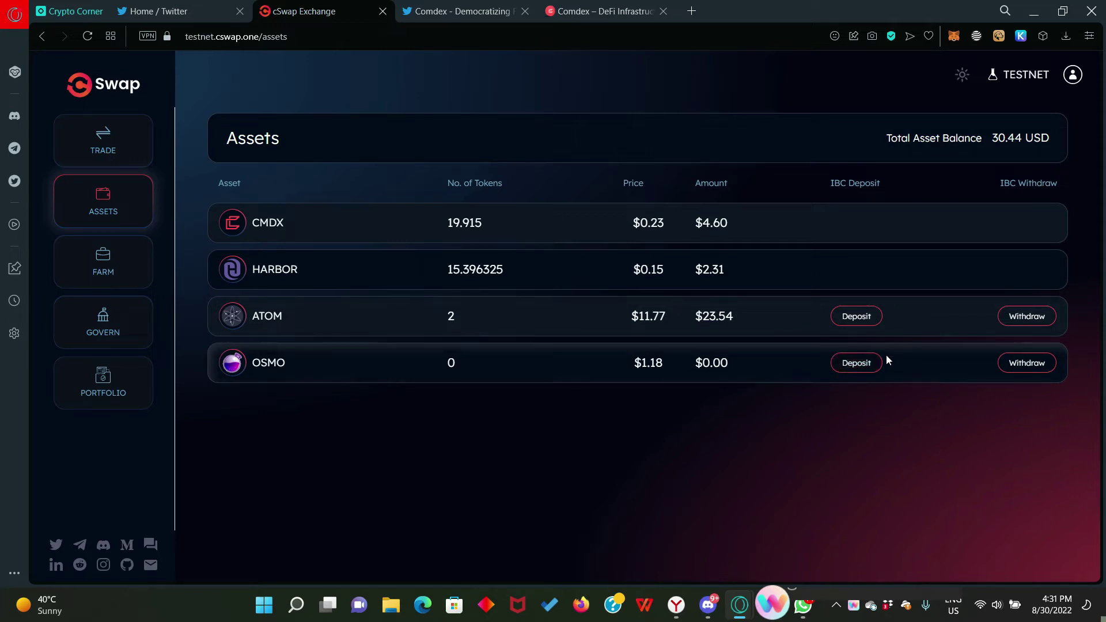
left_click(1021, 35)
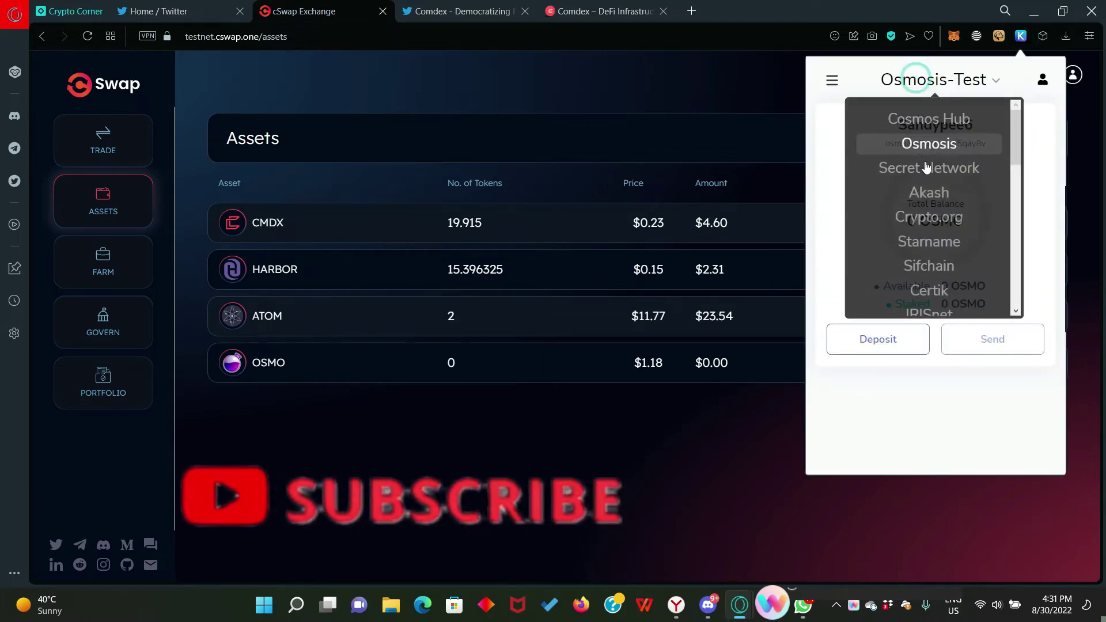
scroll(926, 173, "down", 3)
scroll(927, 216, "down", 5)
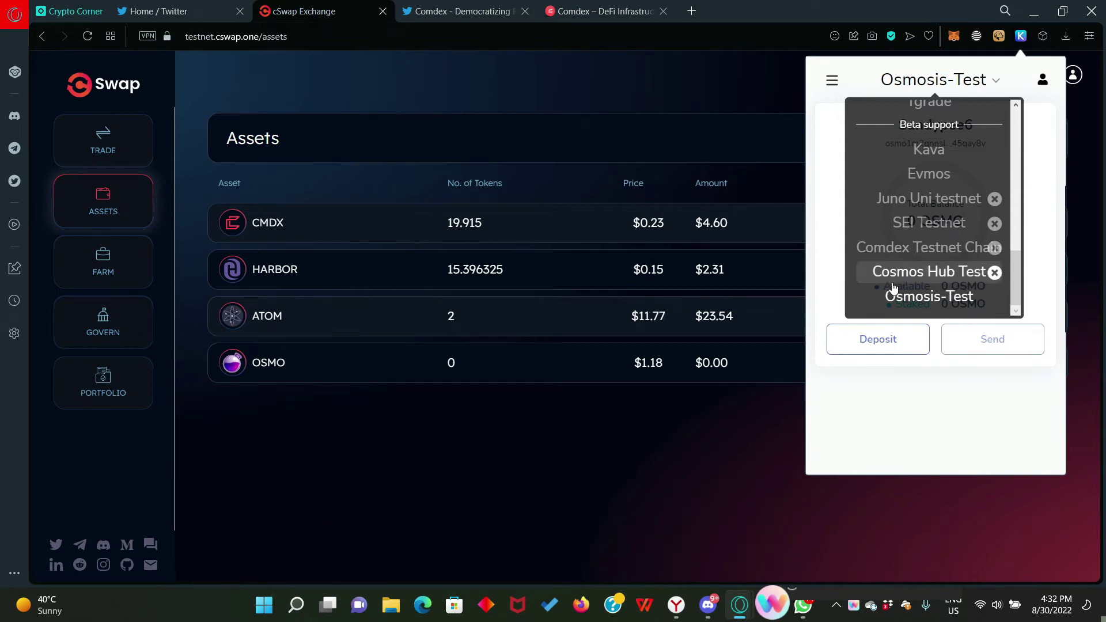
left_click(748, 139)
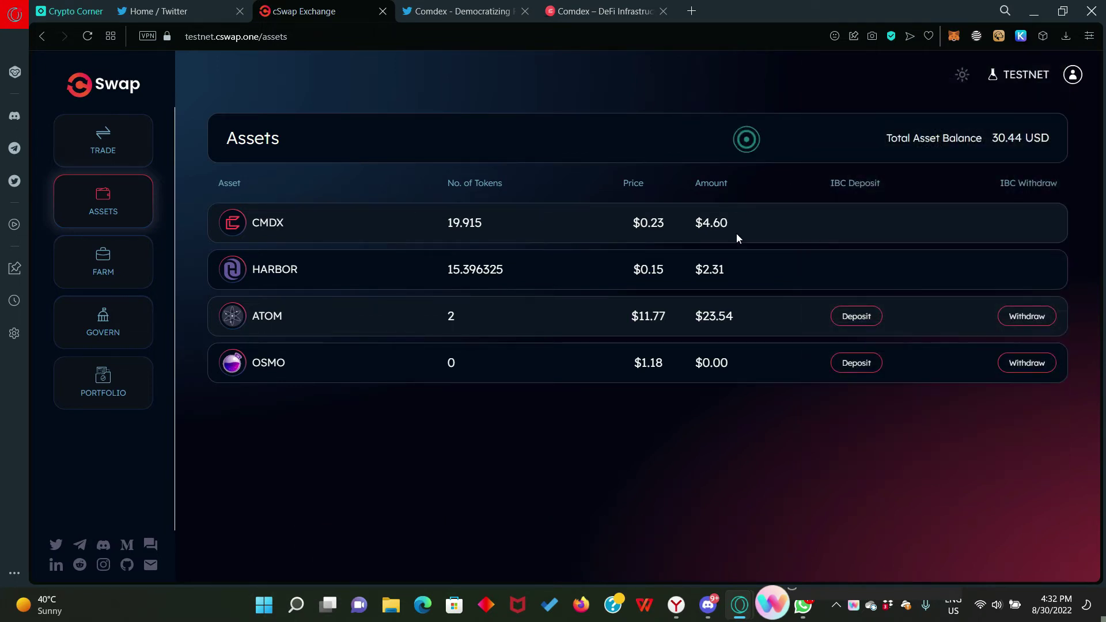
- Begin a '$testnet' faucet command in Discord's #request-faucet channel
left_click(708, 606)
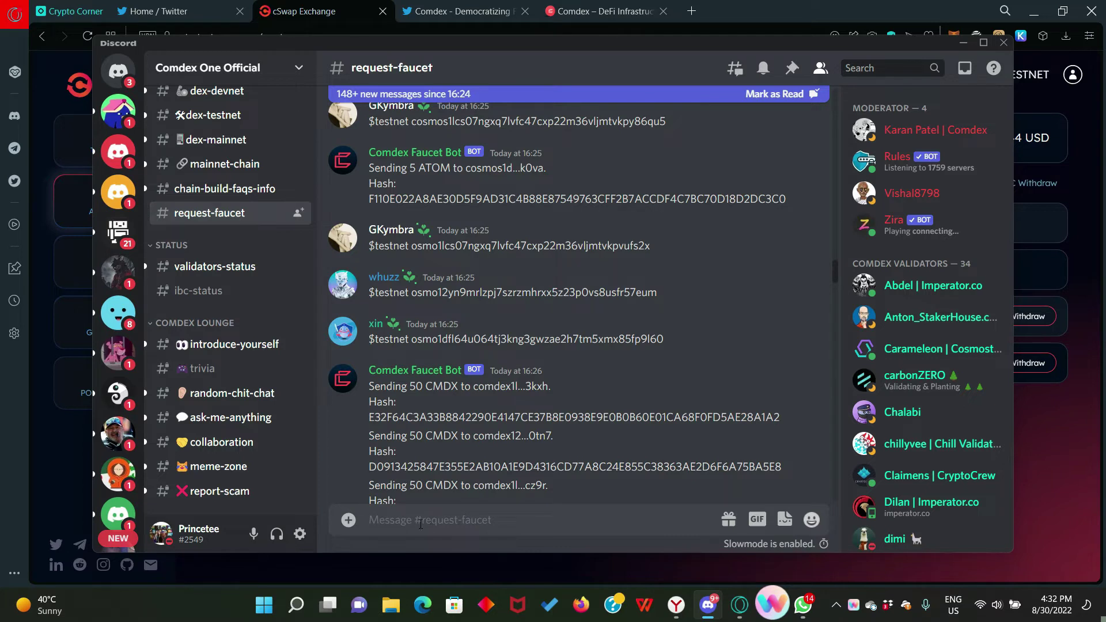
left_click(420, 523)
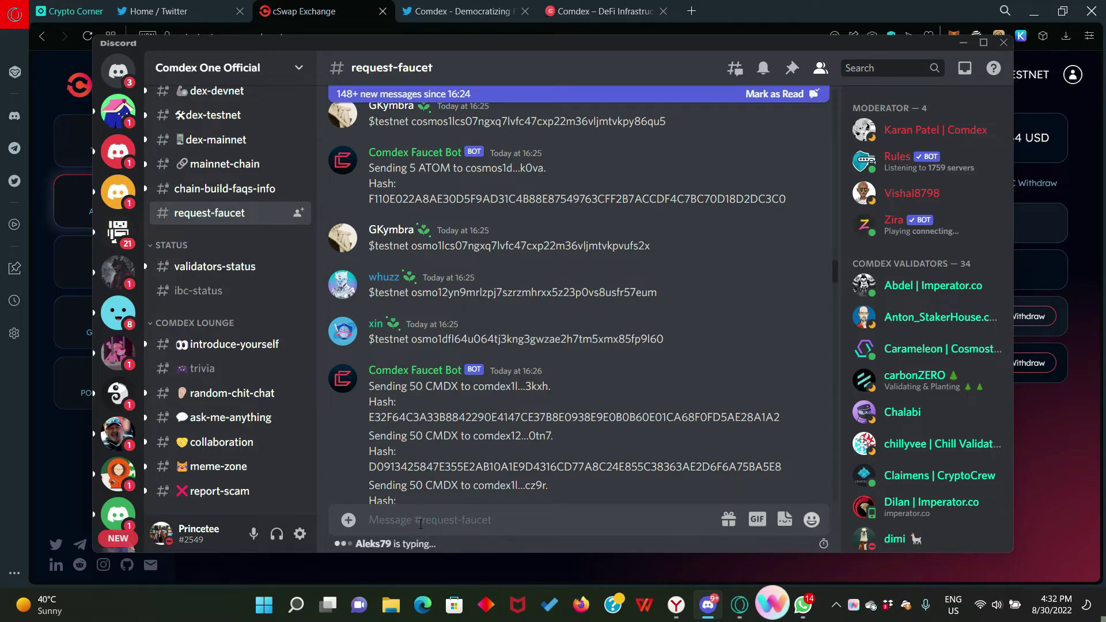
type("$")
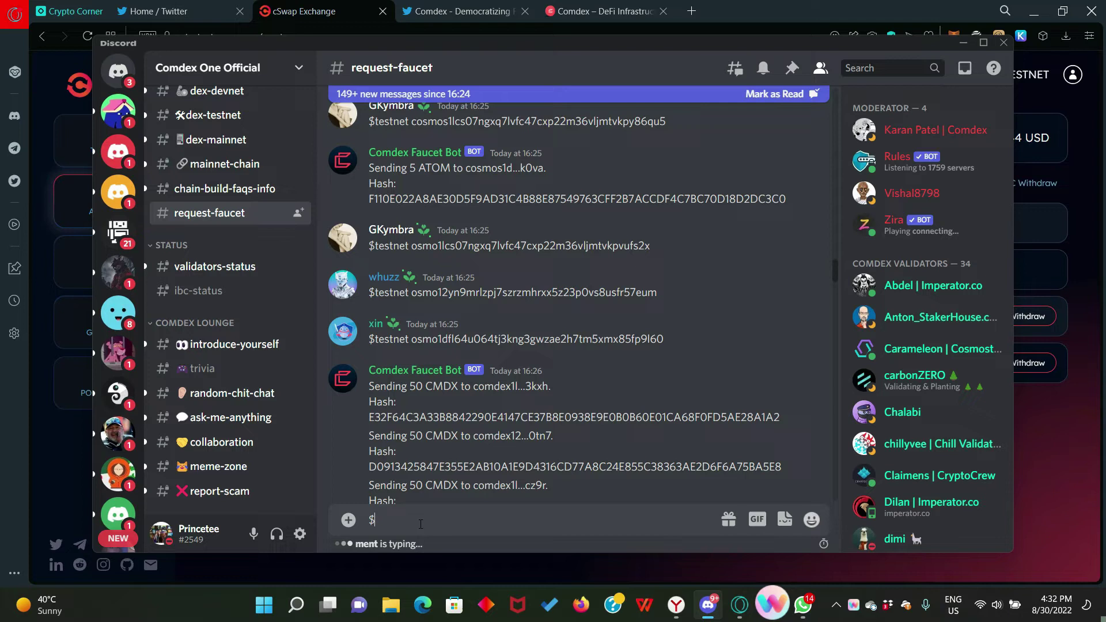
type("test")
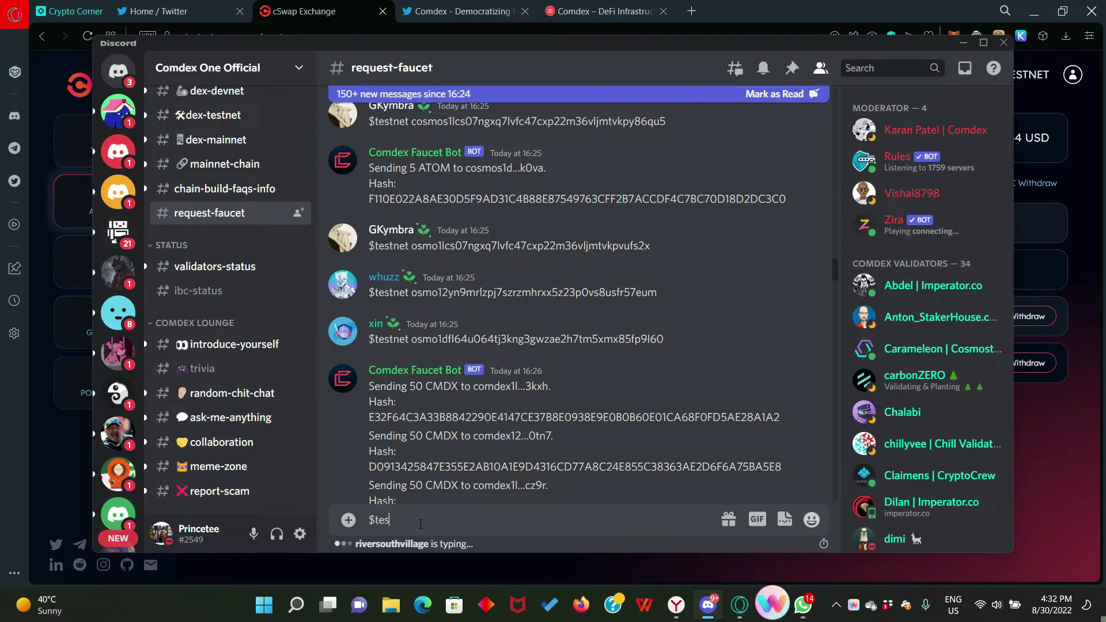
type("net")
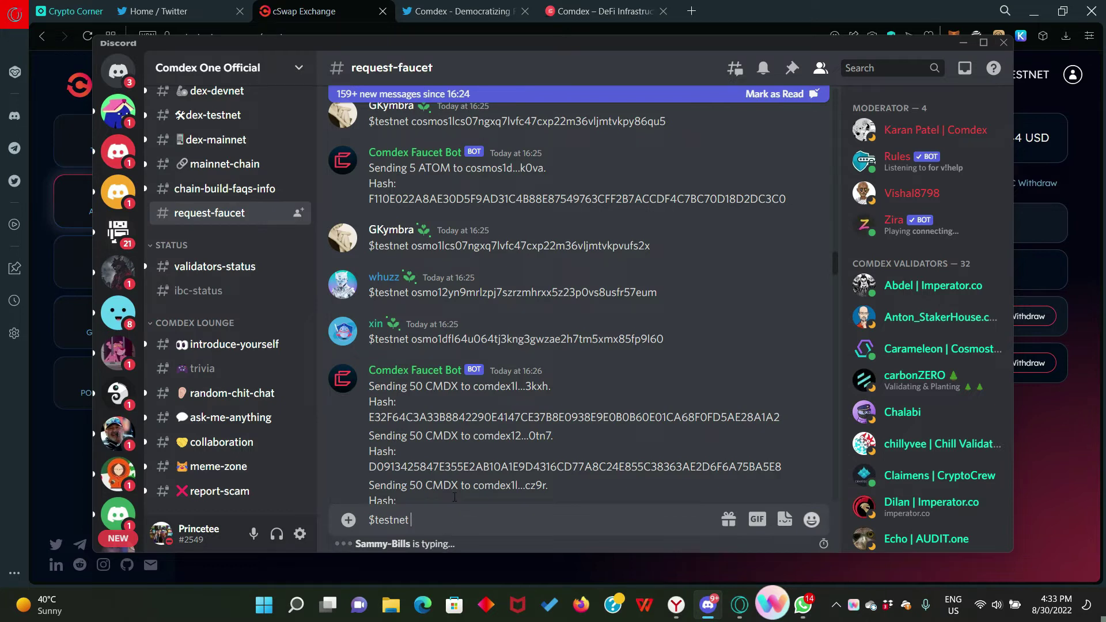
scroll(521, 353, "down", 3)
scroll(521, 353, "down", 3)
scroll(467, 410, "down", 3)
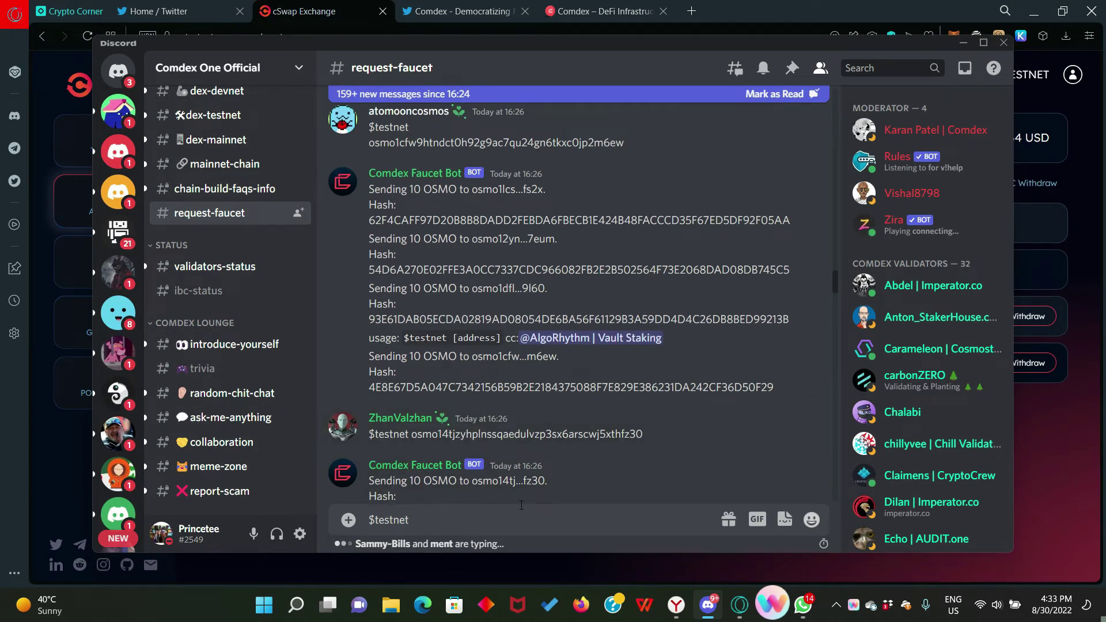
- Swap 10 CMDX for 15.38 HARBOR with Keplr approval, then check the Portfolio balances
left_click(963, 42)
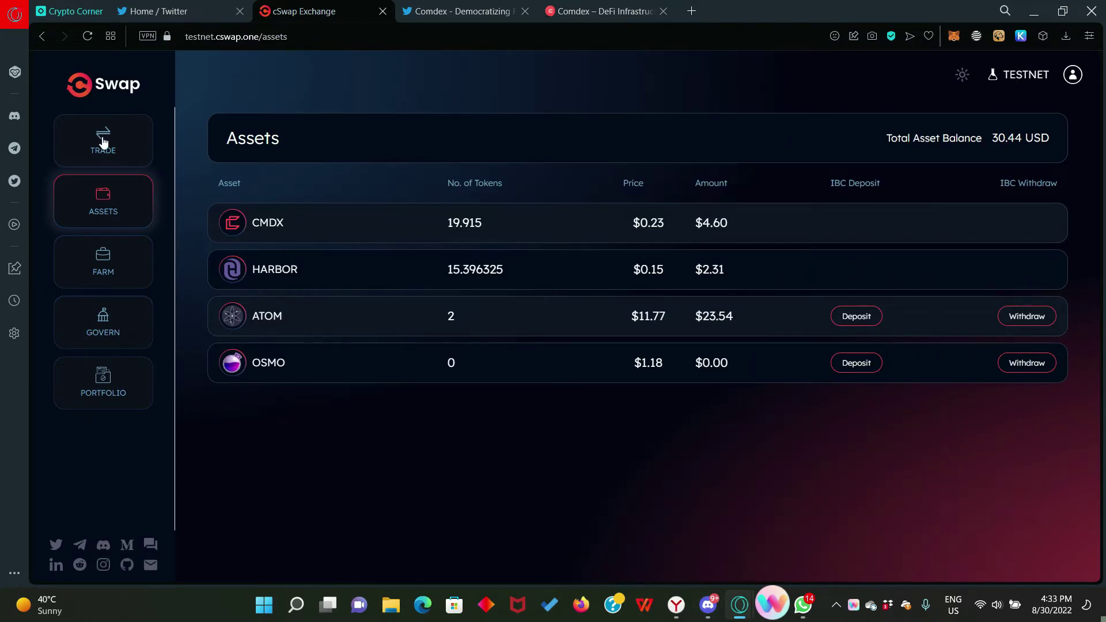
left_click(104, 142)
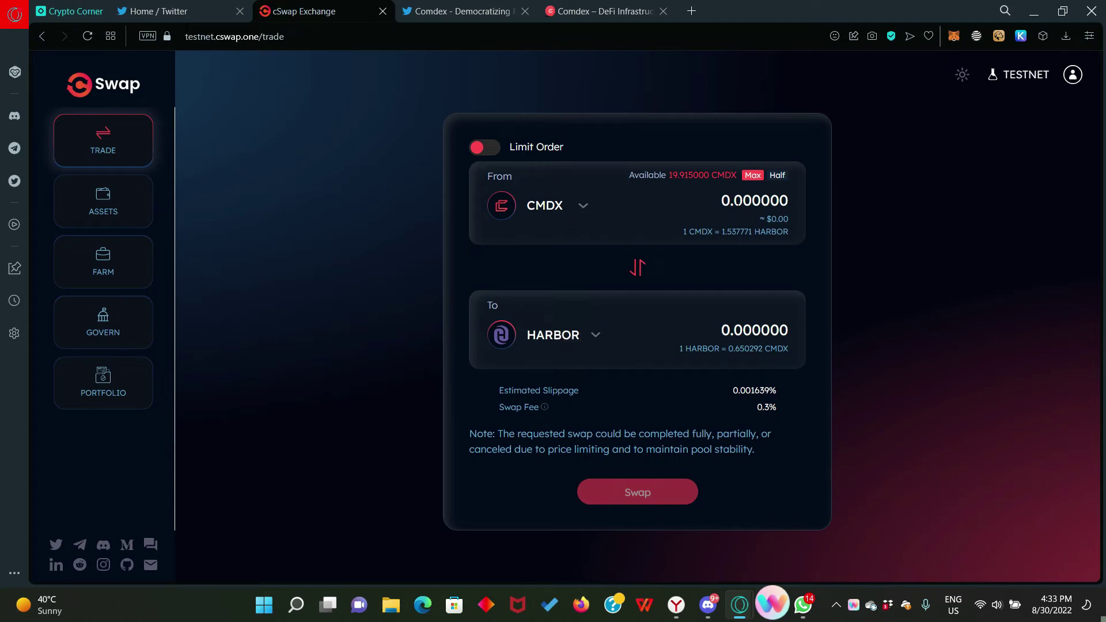
left_click(737, 200)
type("10")
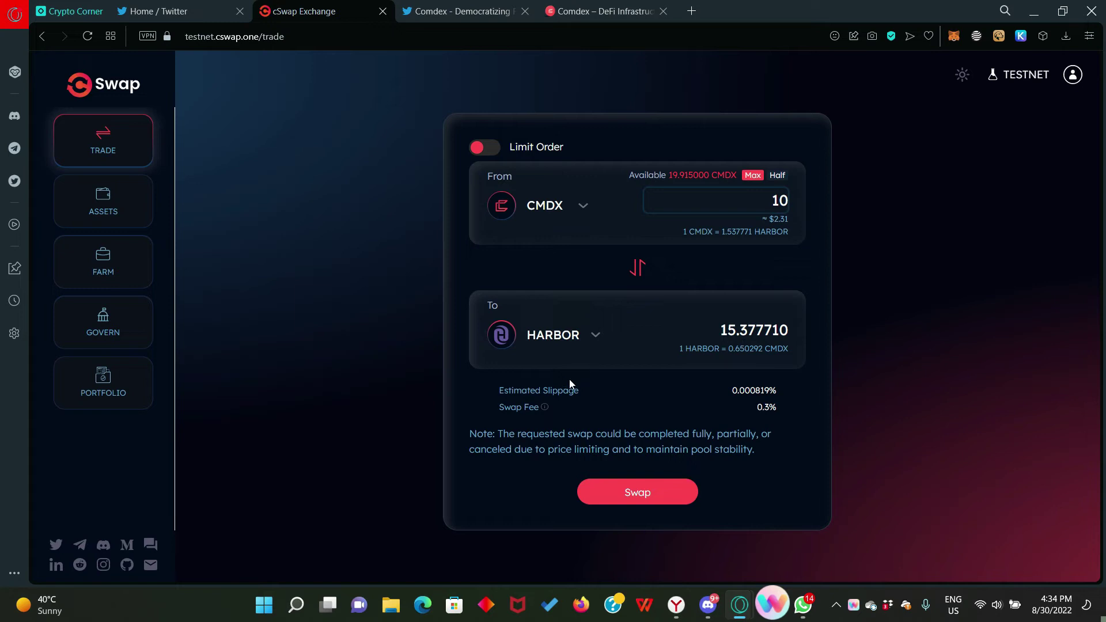
left_click(648, 494)
left_click(257, 427)
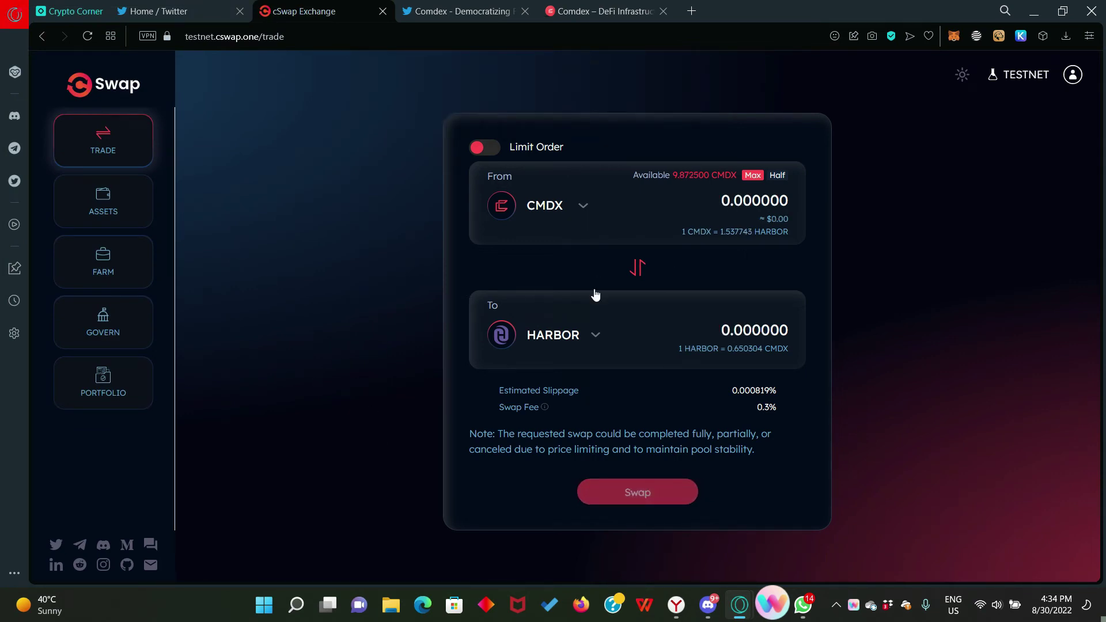
left_click(95, 397)
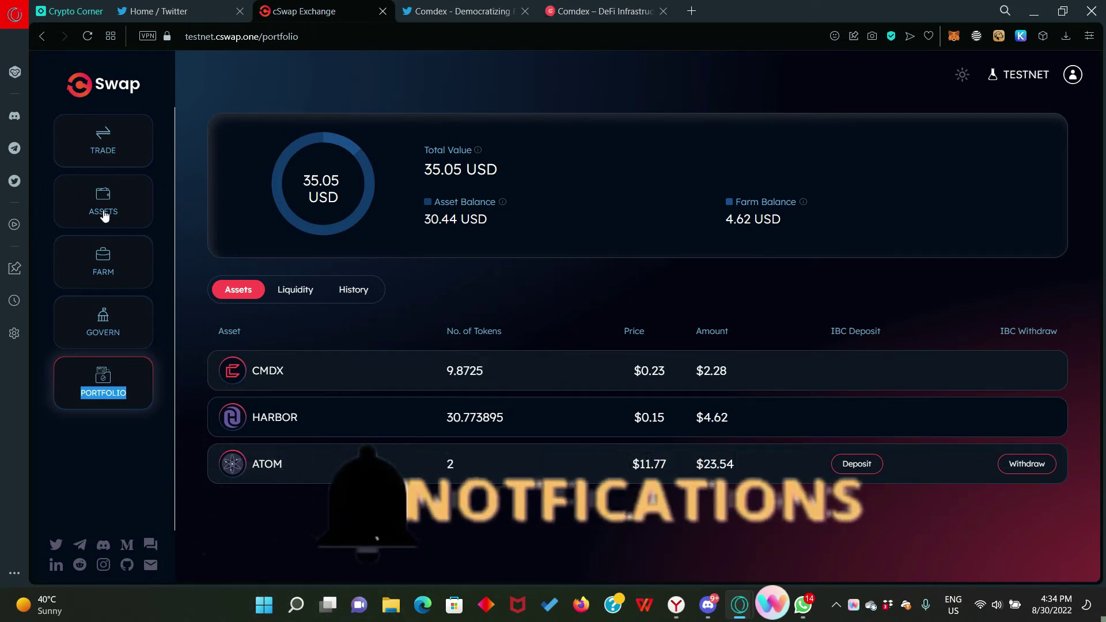
- Provide 3 CMDX and 4.613232 HARBOR to the CMDX/HARBOR farm pool, approved in Keplr
left_click(113, 262)
double_click(113, 261)
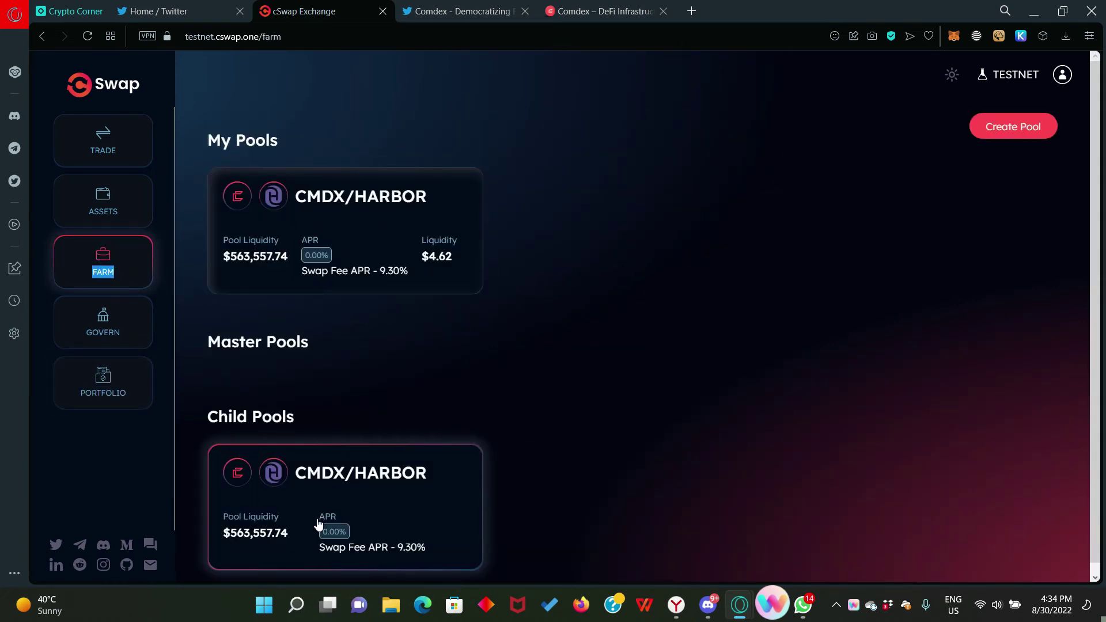
left_click(307, 481)
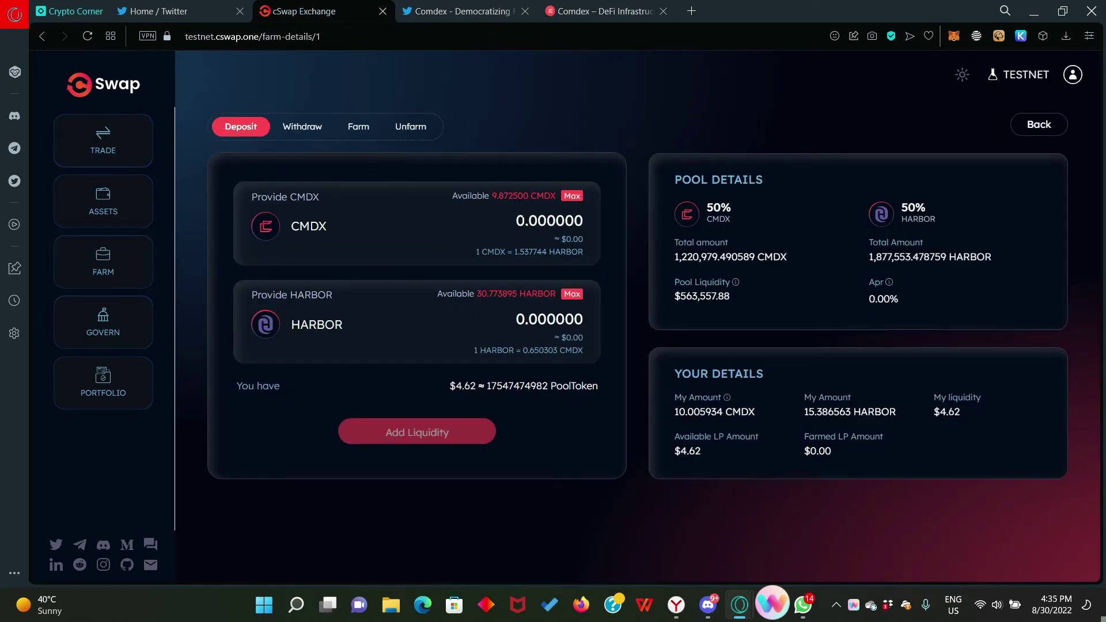
left_click(524, 220)
type("3")
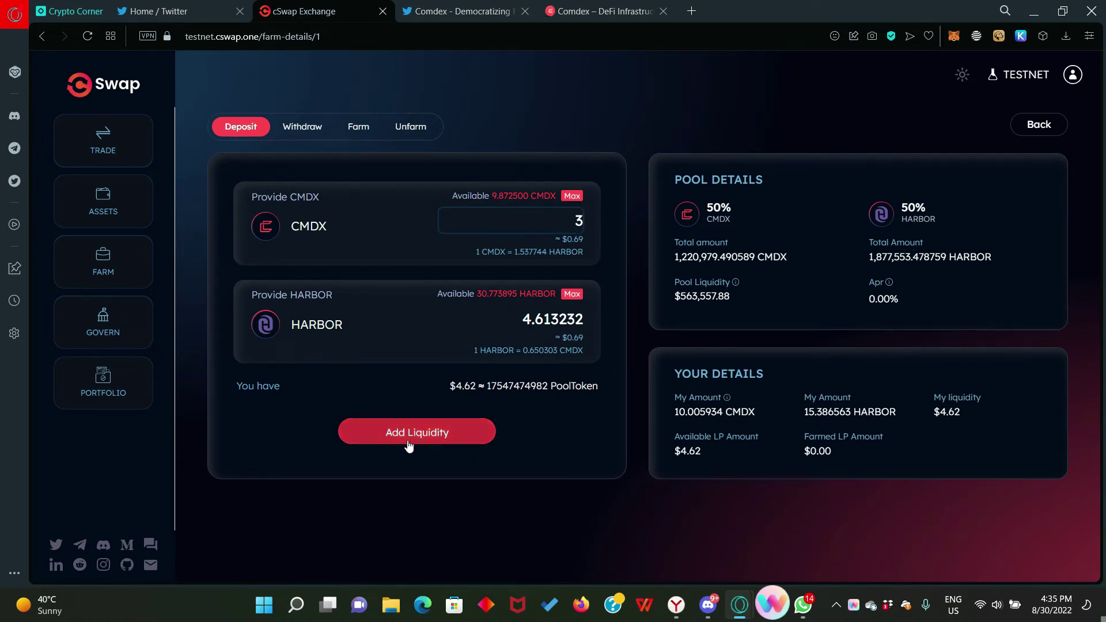
left_click(442, 439)
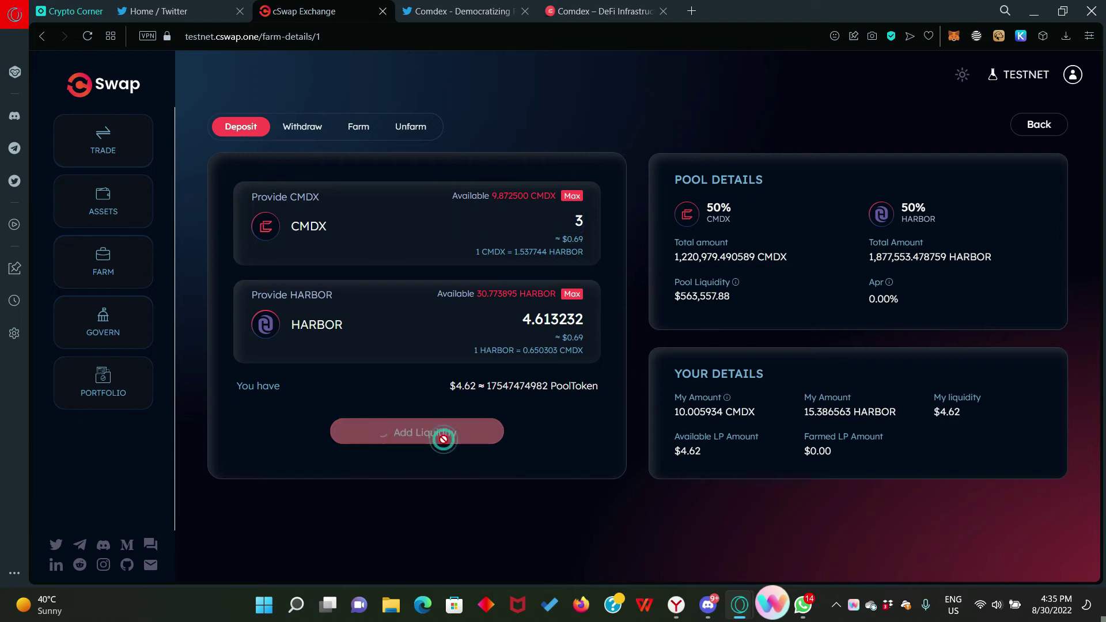
left_click(247, 424)
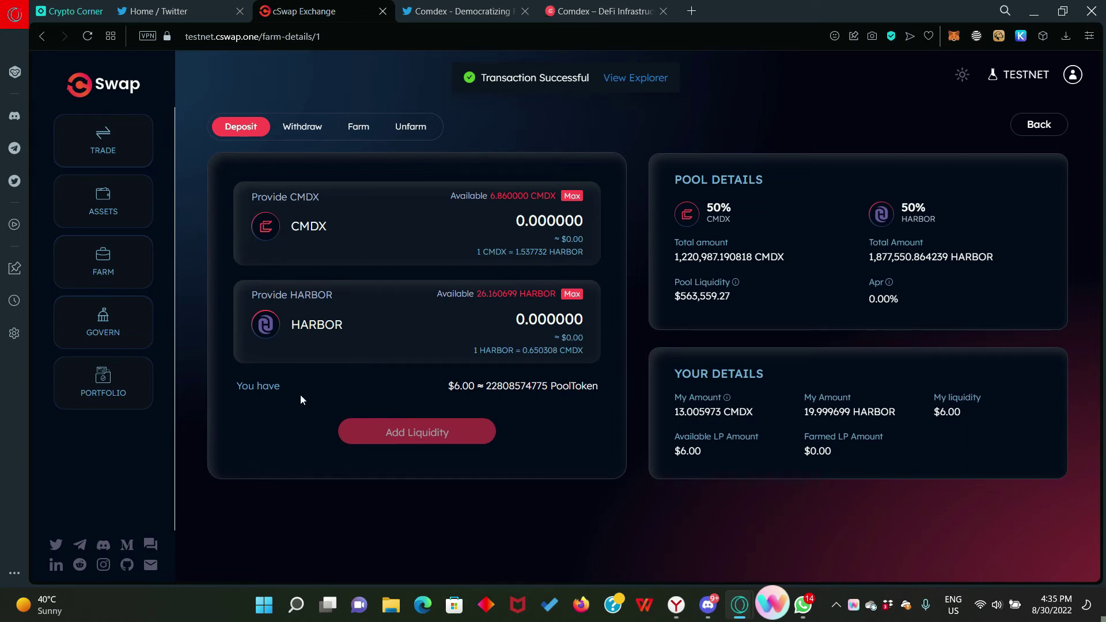
- Deposit 2 ATOM over IBC from the Assets list, approve in Keplr, and reload balances
left_click(105, 210)
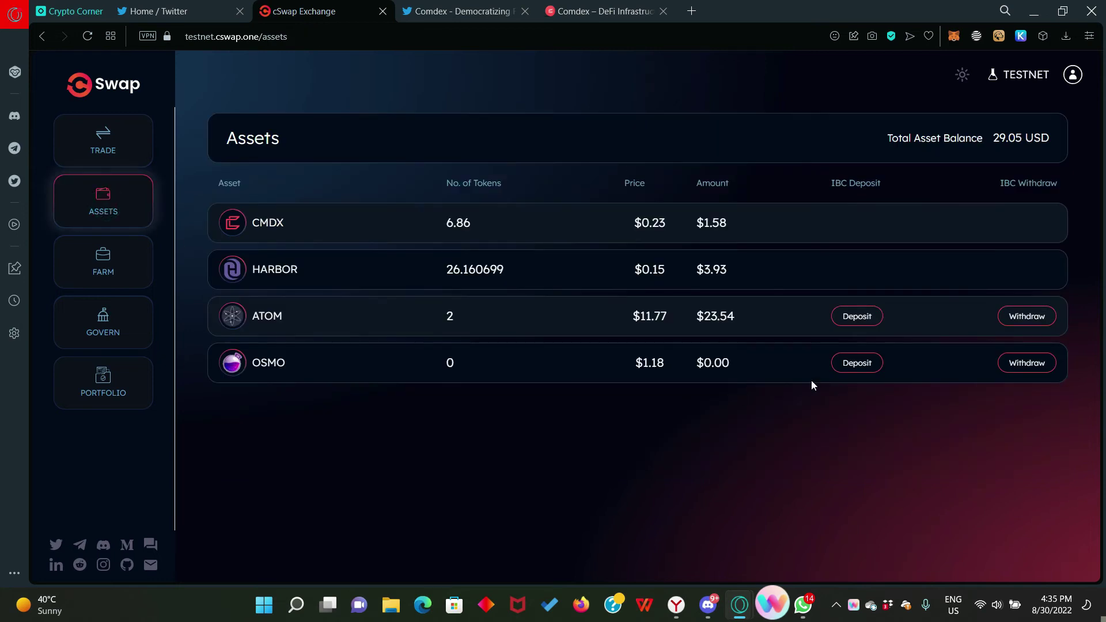
left_click(856, 322)
left_click(506, 354)
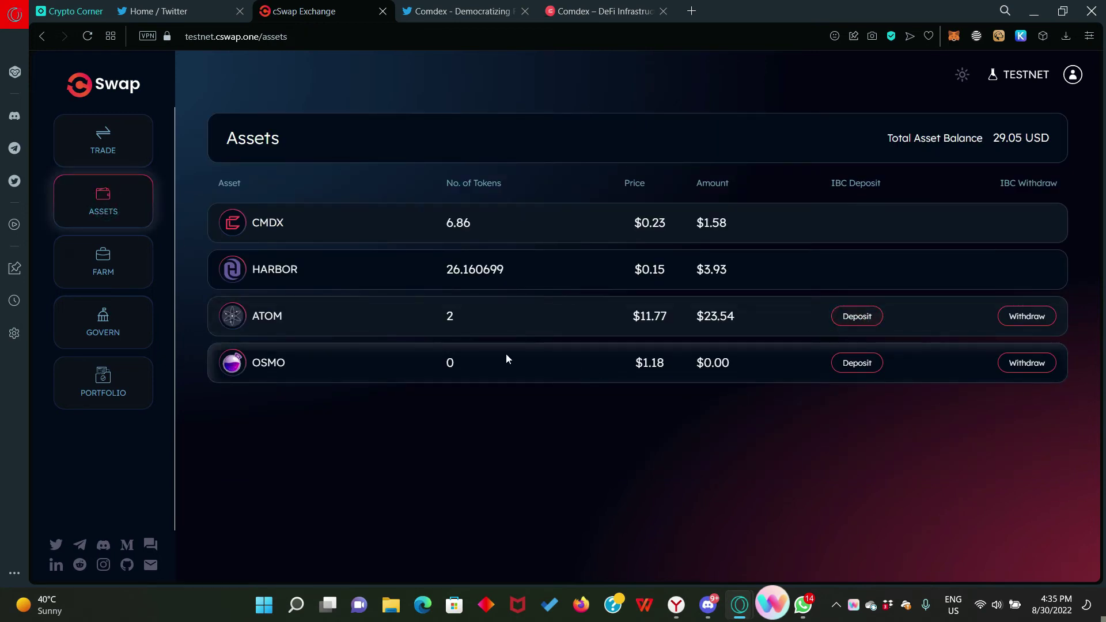
left_click(857, 318)
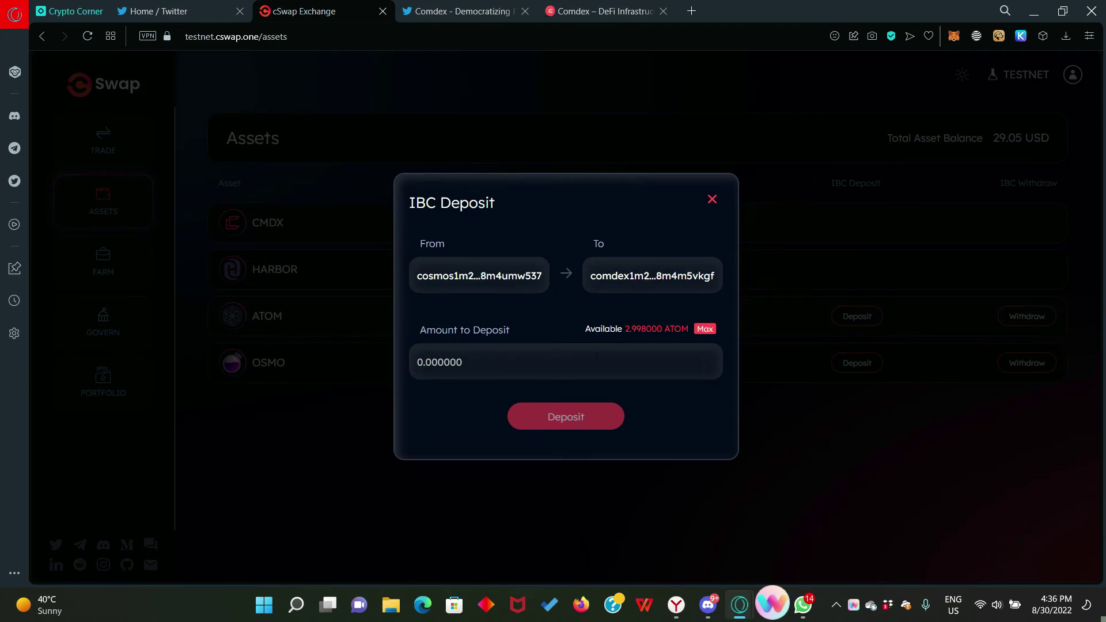
left_click(483, 362)
type("2")
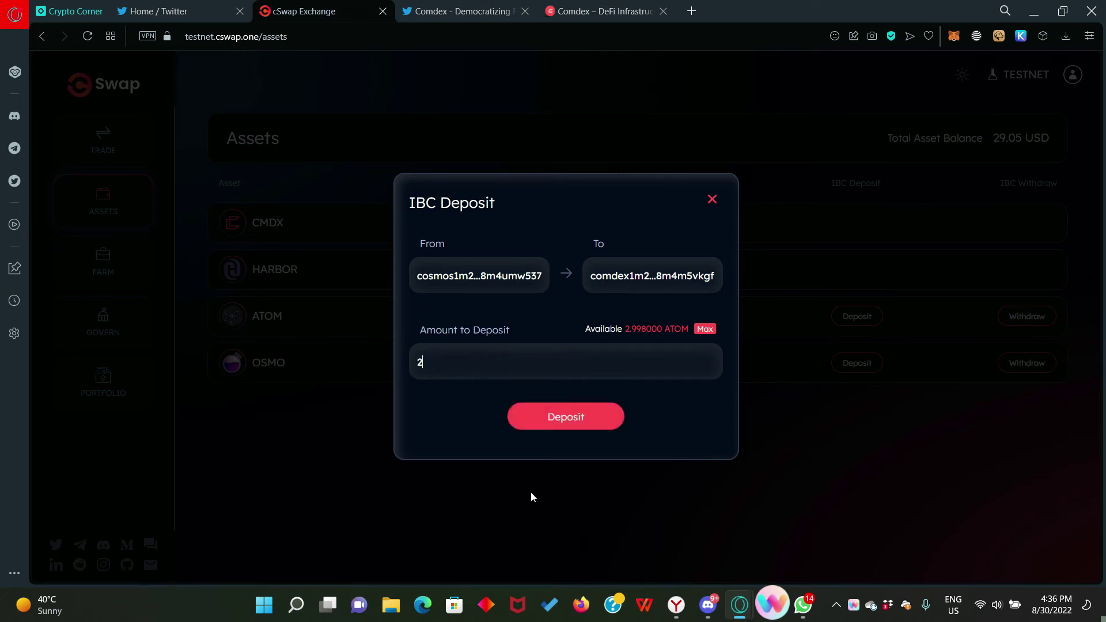
left_click(578, 432)
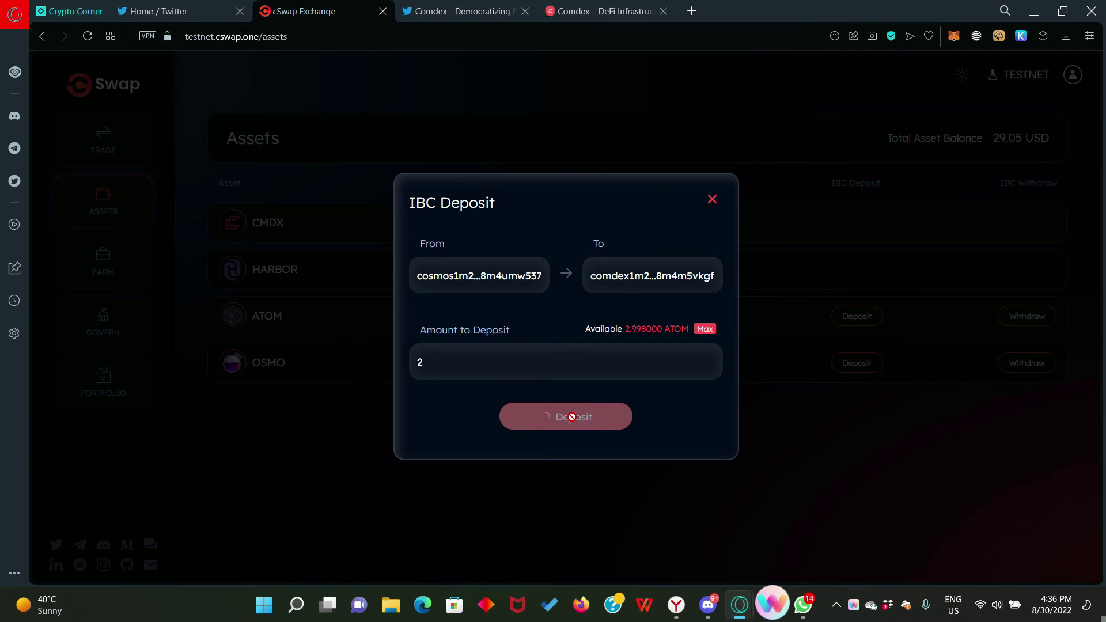
left_click(245, 426)
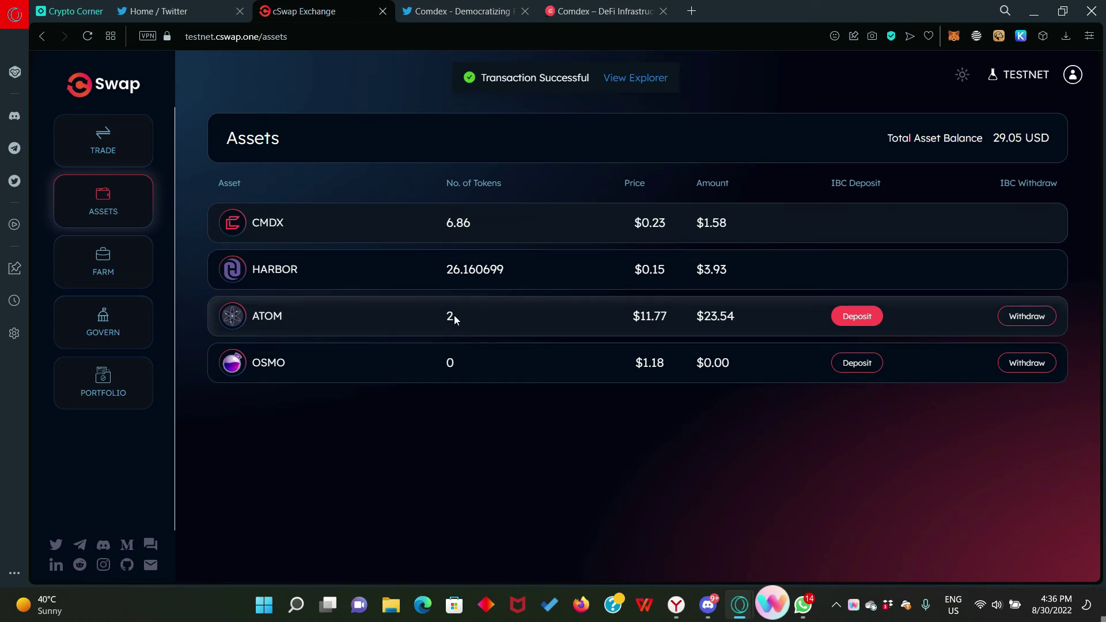
left_click(85, 37)
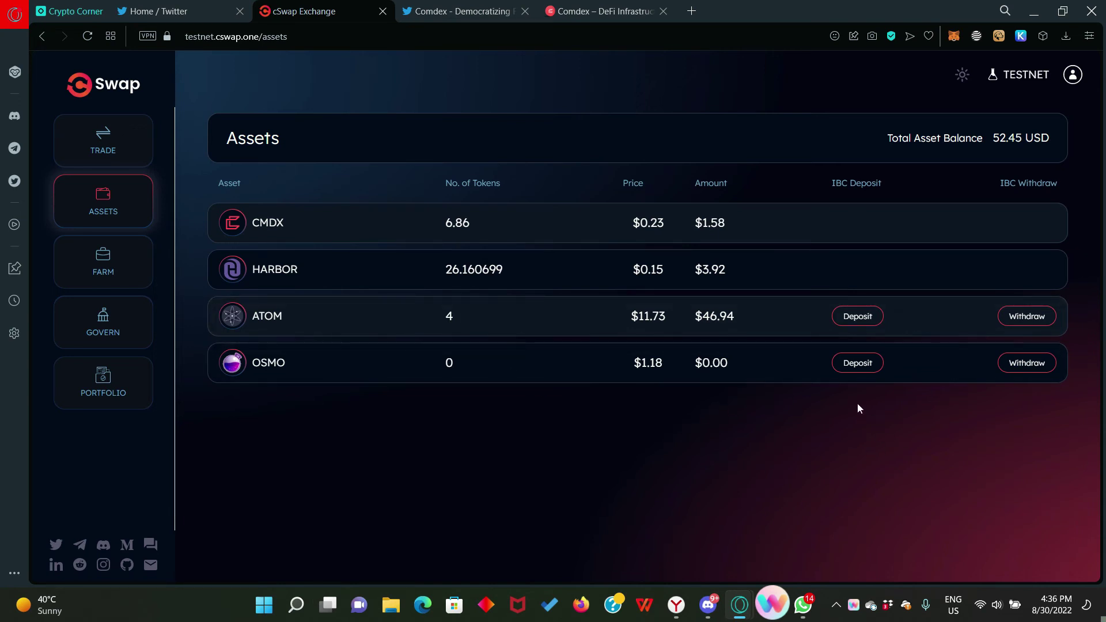
left_click(857, 367)
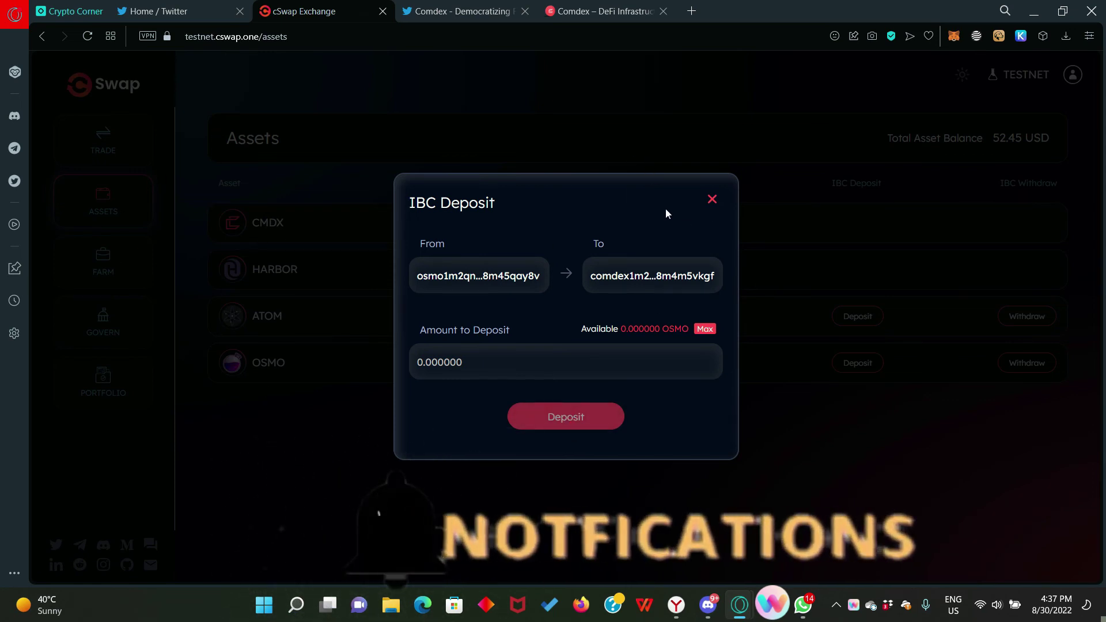
left_click(714, 198)
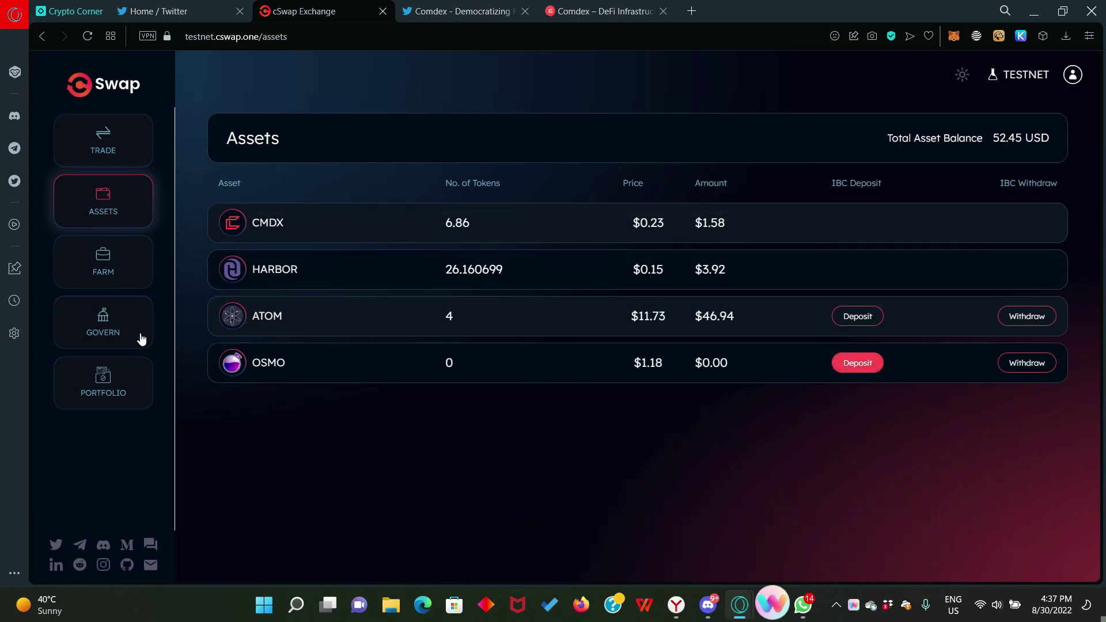
- Review governance proposal #66, Update lock duration, passed with 100% Yes
left_click(104, 322)
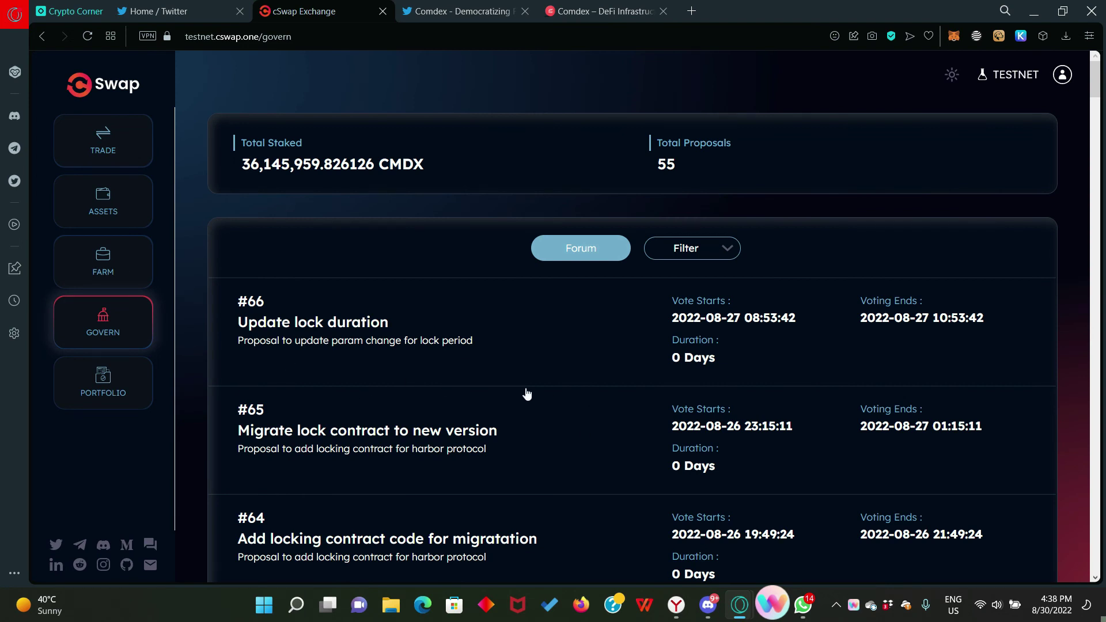
scroll(524, 393, "down", 3)
scroll(525, 394, "down", 2)
scroll(515, 420, "up", 4)
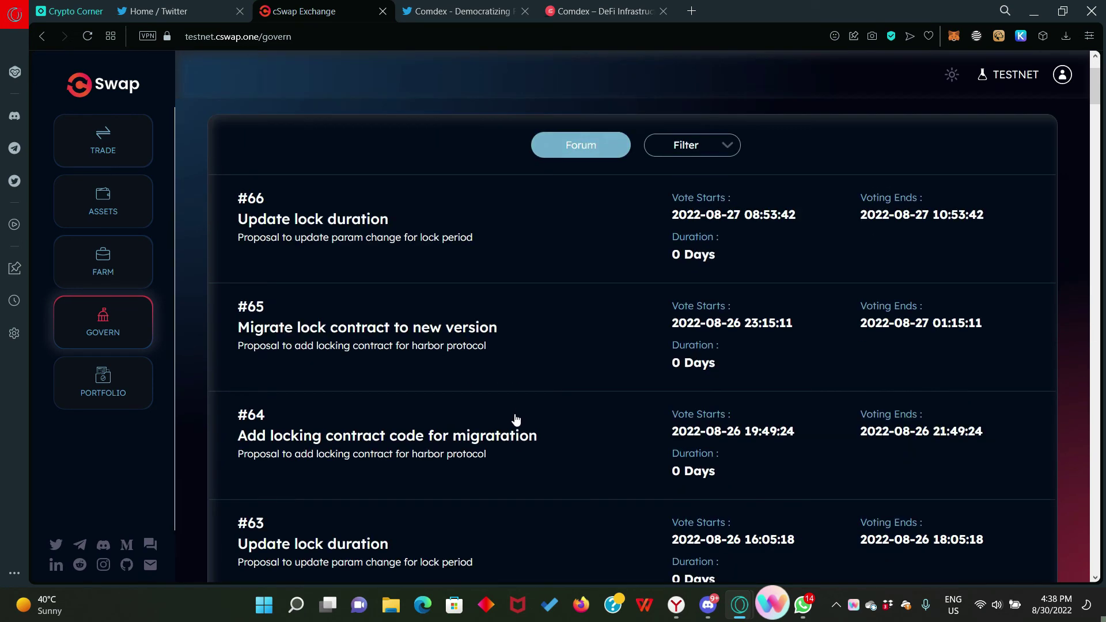
scroll(514, 423, "up", 1)
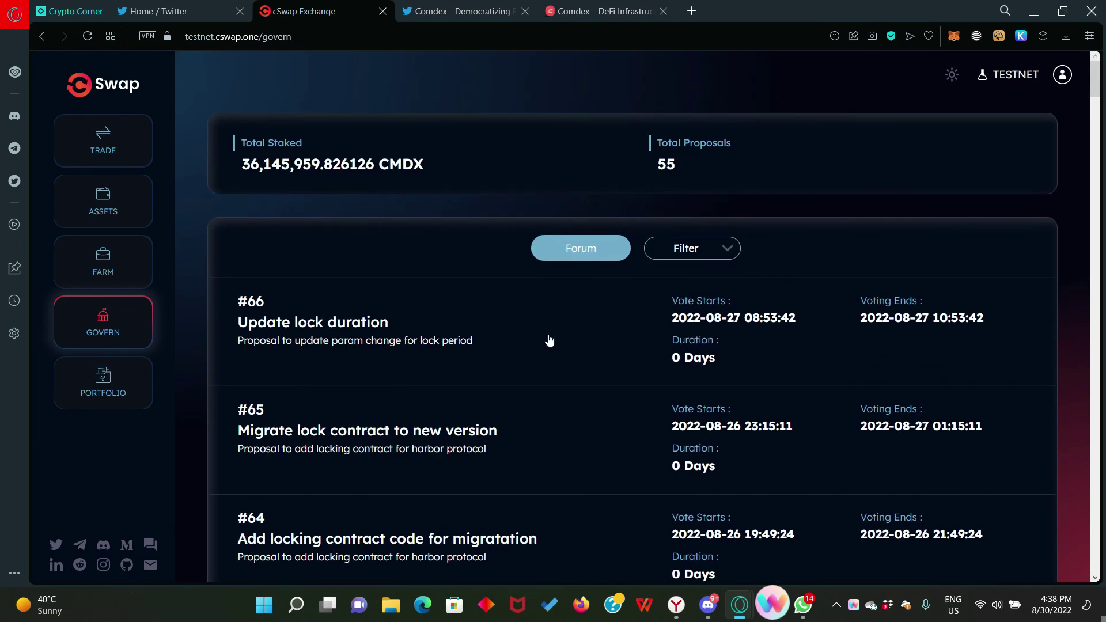
left_click(337, 337)
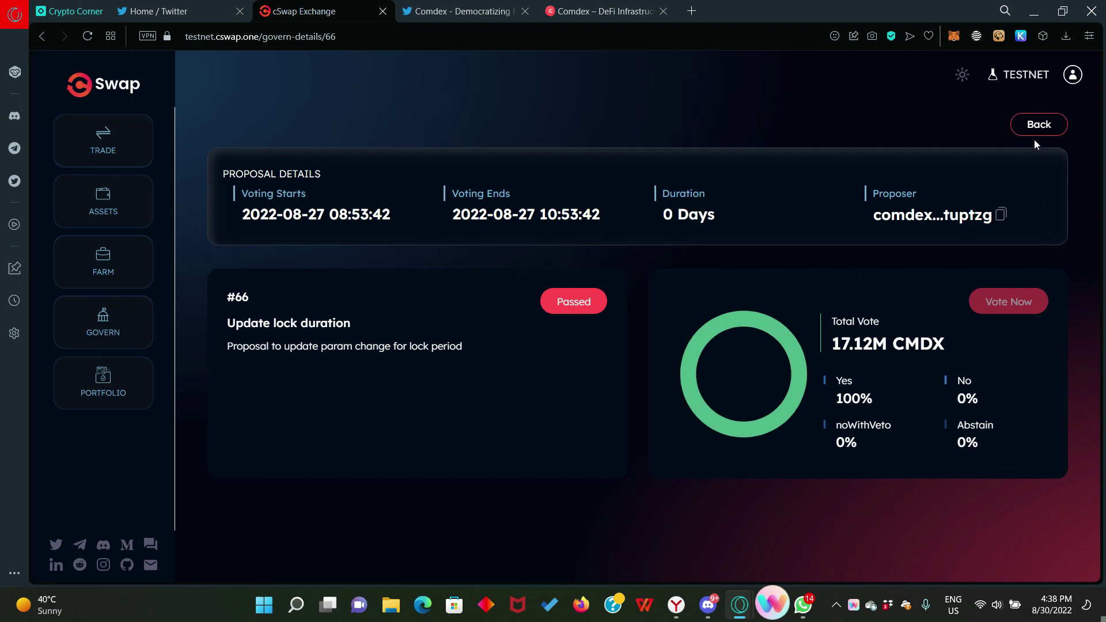
- Show the Portfolio split of 52.45 USD assets and 6.00 USD farm, with 4 ATOM
left_click(106, 395)
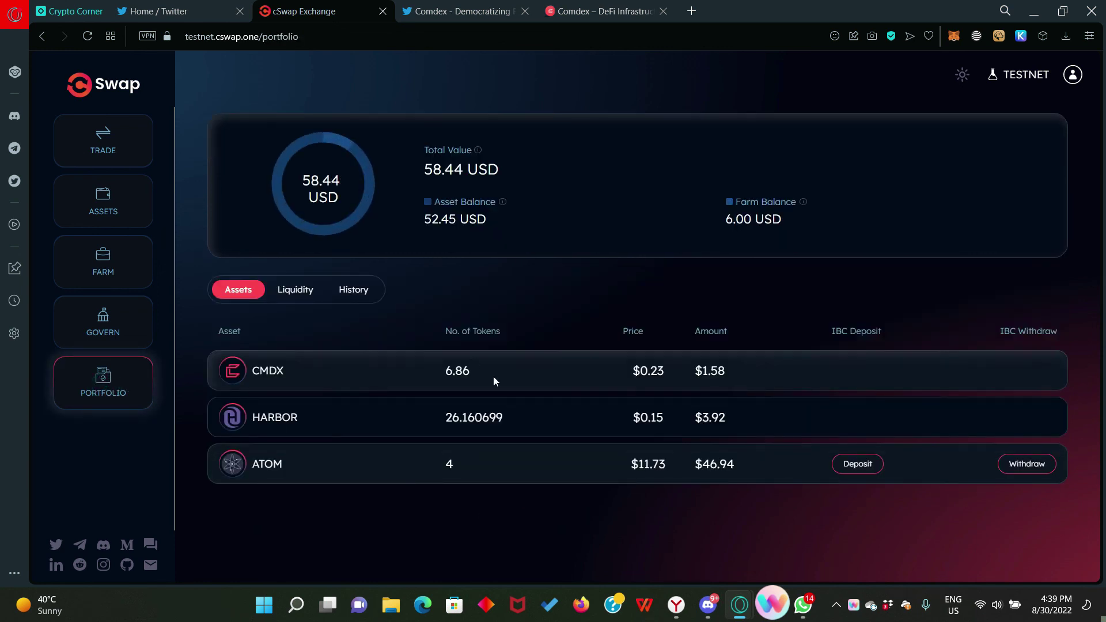